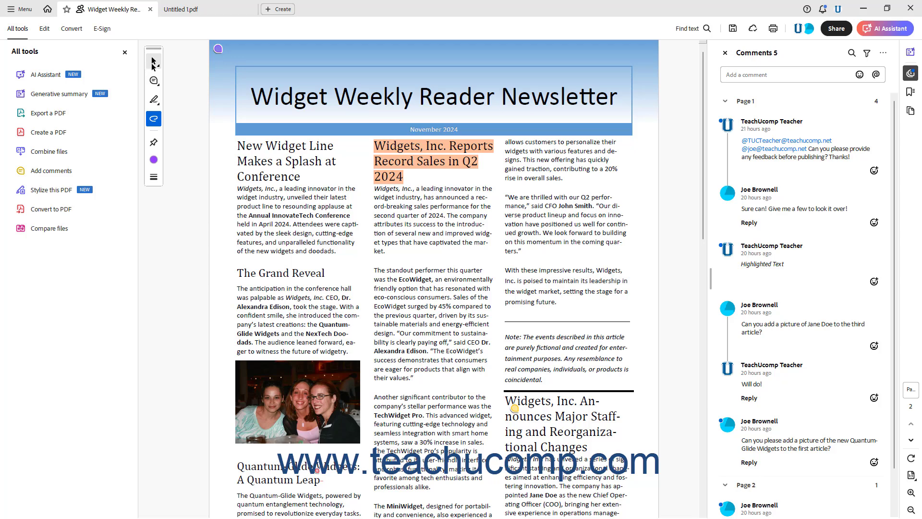
Switch from the newsletter to the blank Untitled 1.pdf document.
left_click(153, 63)
left_click(184, 63)
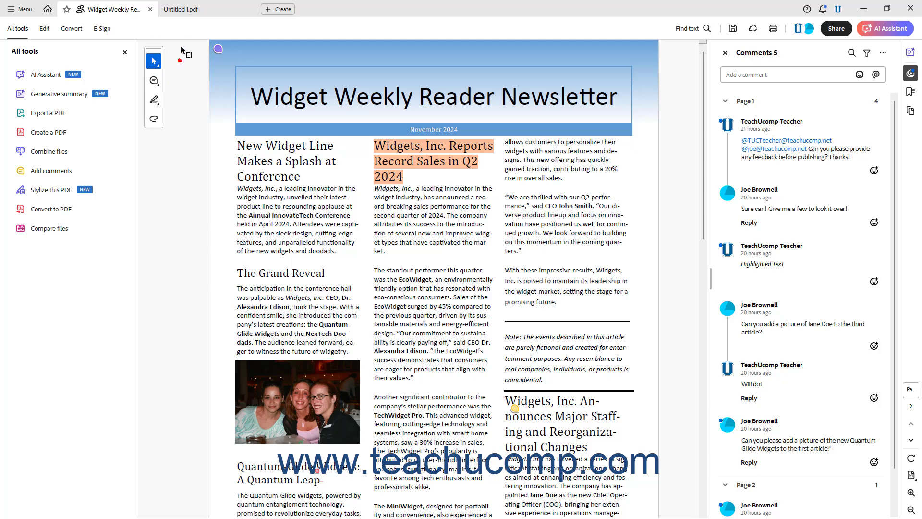
left_click(188, 14)
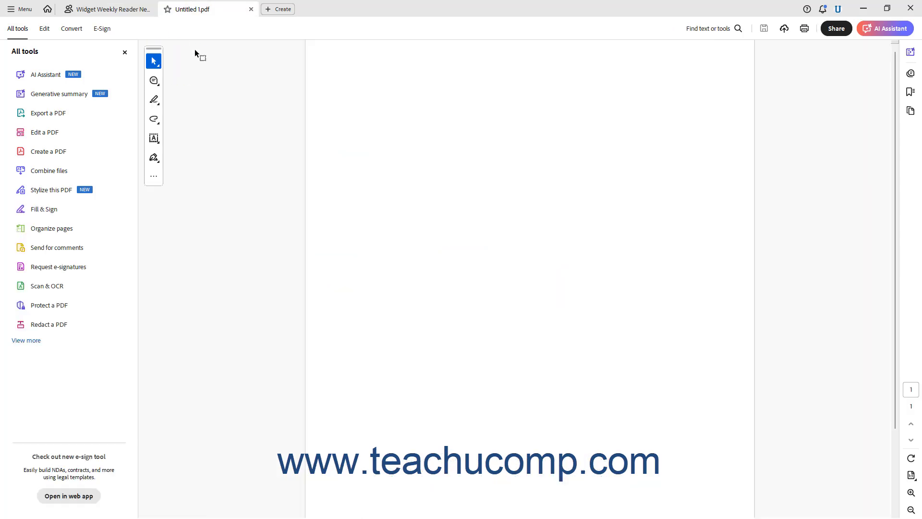
Open the Stamps palette from the drawing tools and close it again.
left_click(154, 120)
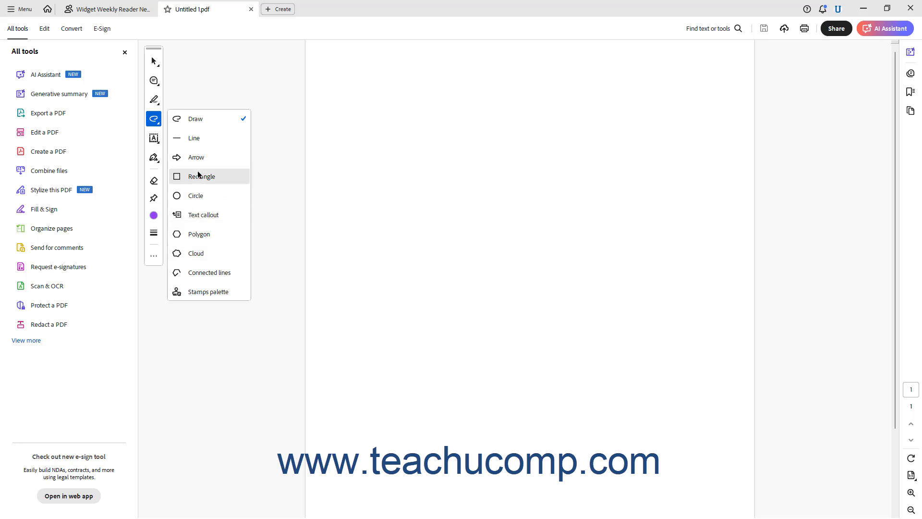
left_click(202, 294)
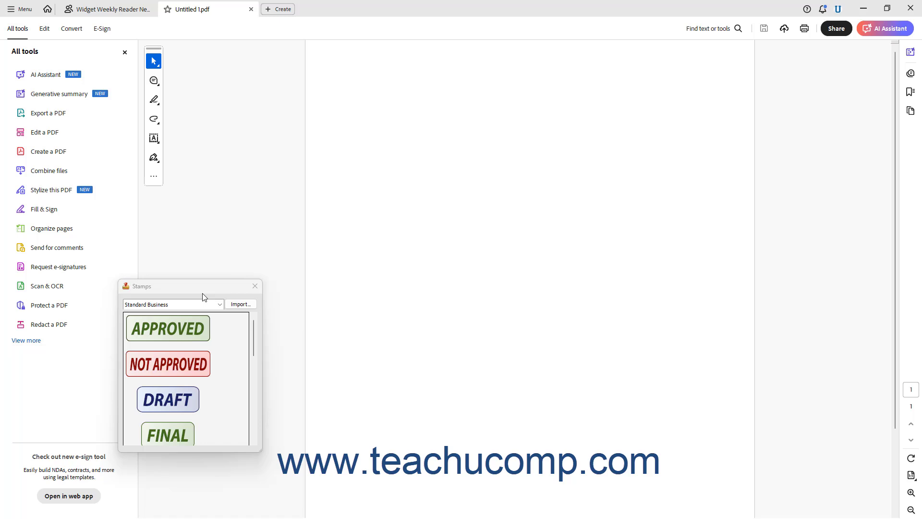
left_click(255, 286)
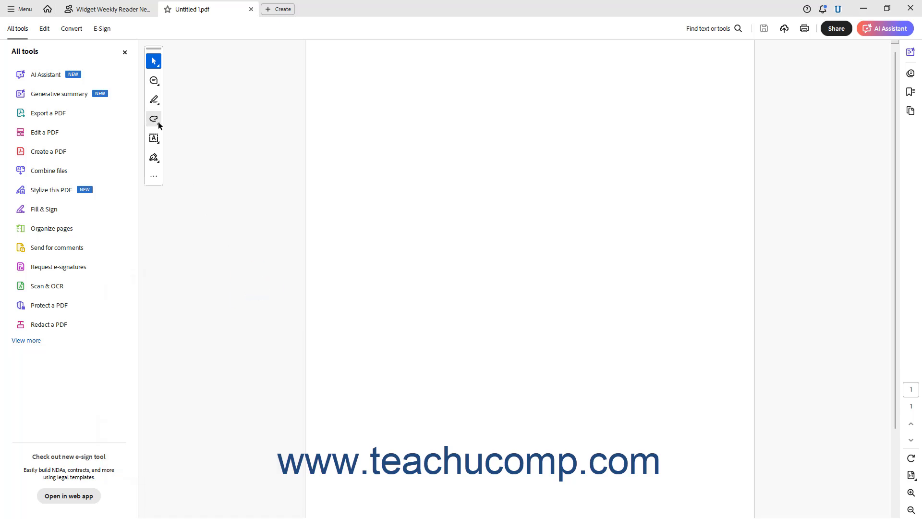
Select the Rectangle drawing tool and set its fill colour to red and its border to black.
left_click(158, 124)
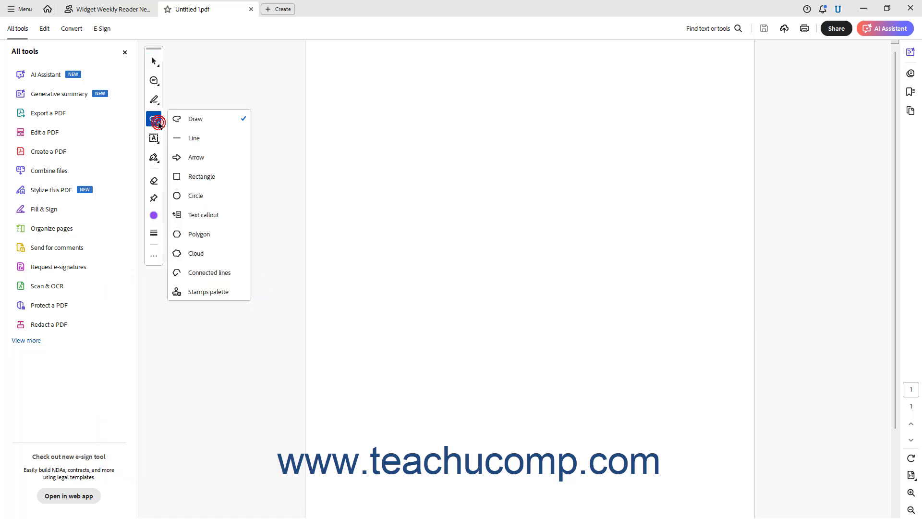
left_click(197, 177)
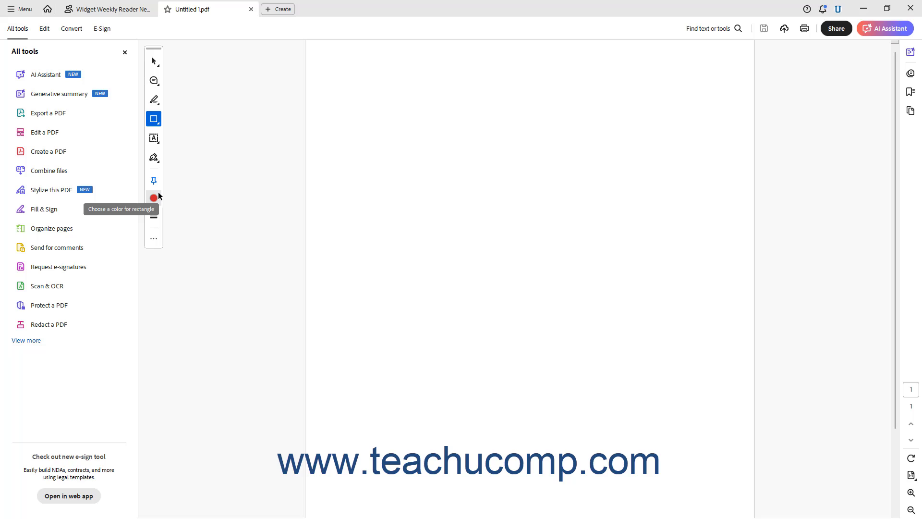
left_click(154, 197)
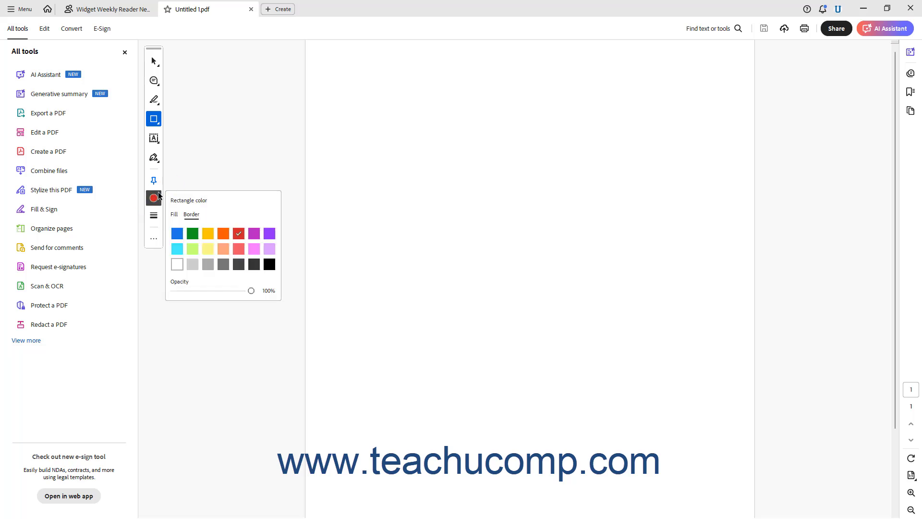
left_click(177, 214)
left_click(237, 235)
left_click(270, 264)
Increase the rectangle's line thickness and draw a rectangle near the page's upper-left corner.
left_click(154, 215)
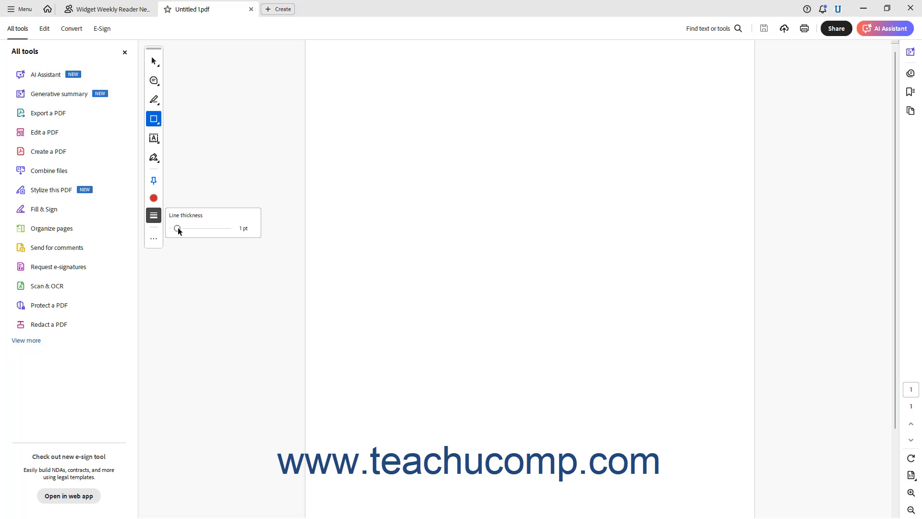
left_click_drag(178, 228, 183, 228)
left_click(154, 216)
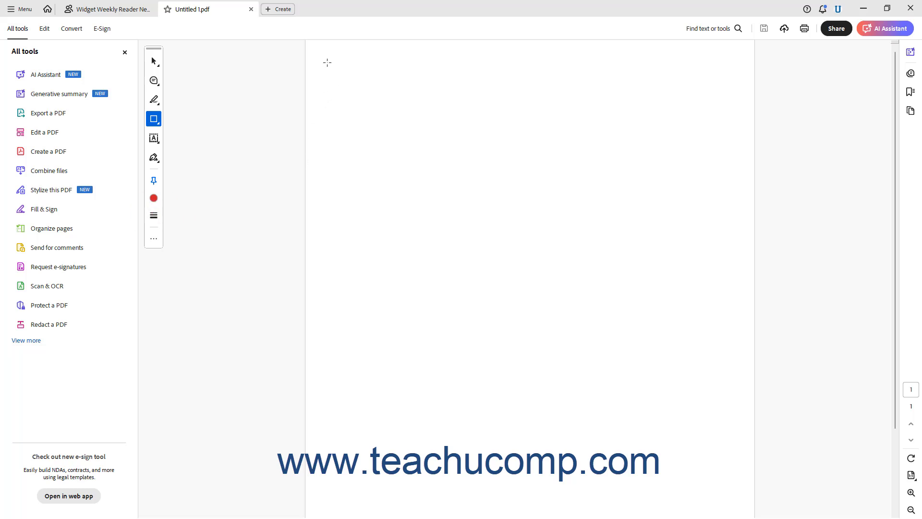
left_click_drag(327, 63, 454, 161)
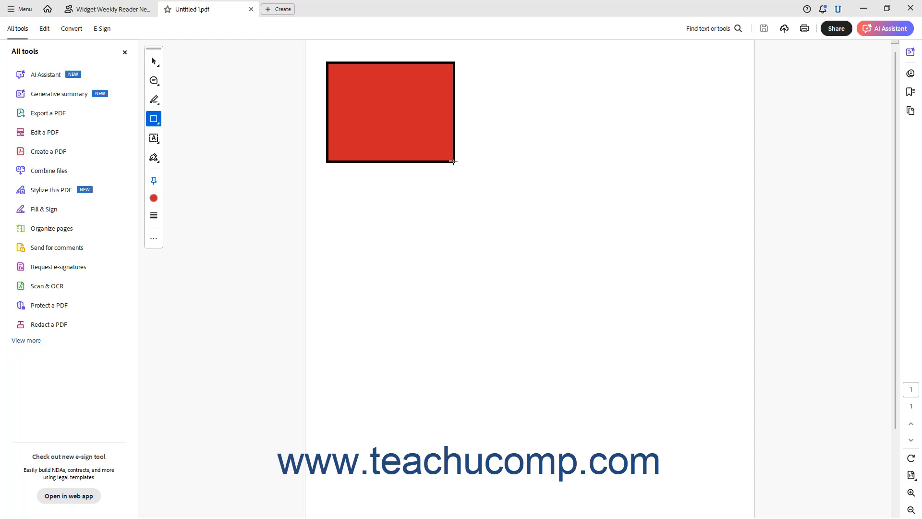
Add a text callout pointing below the rectangle's right side and enter the text Text.
left_click(155, 120)
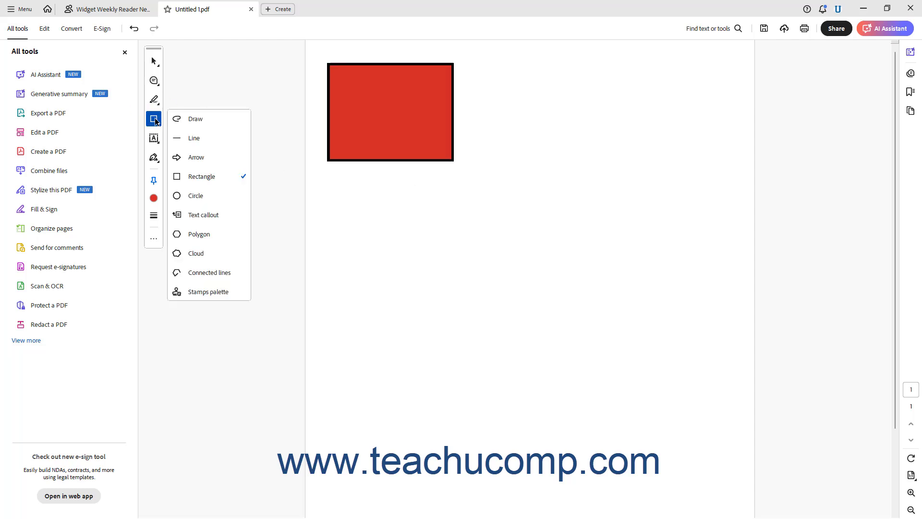
left_click(214, 215)
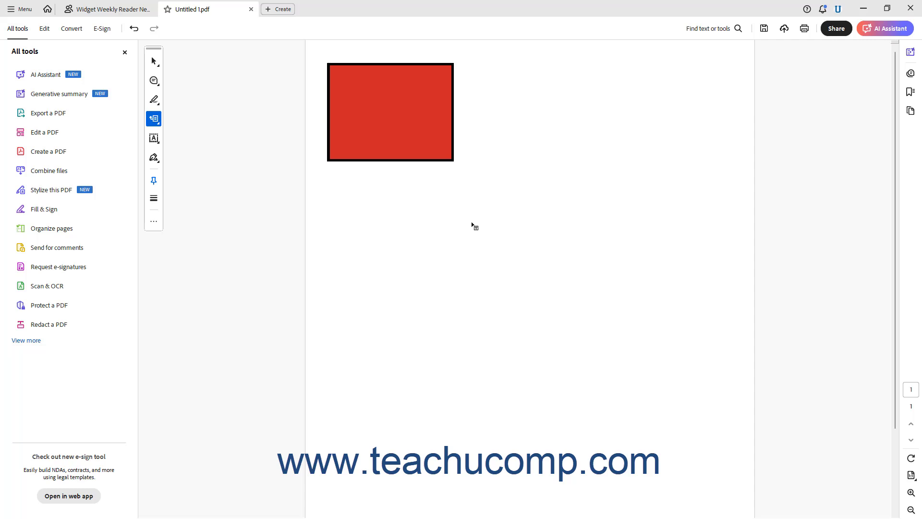
left_click_drag(472, 222, 576, 139)
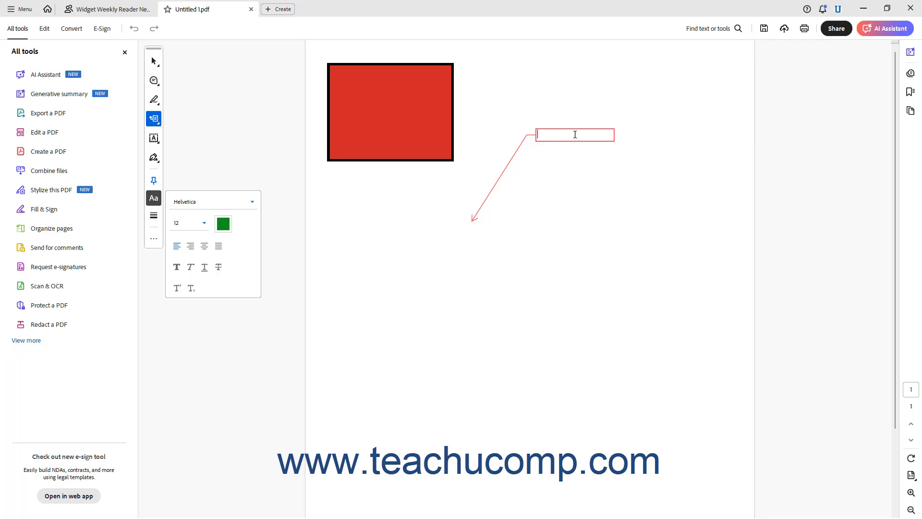
type("Text")
Draw a closed rectangular cloud shape below the callout with the Cloud tool.
left_click(157, 123)
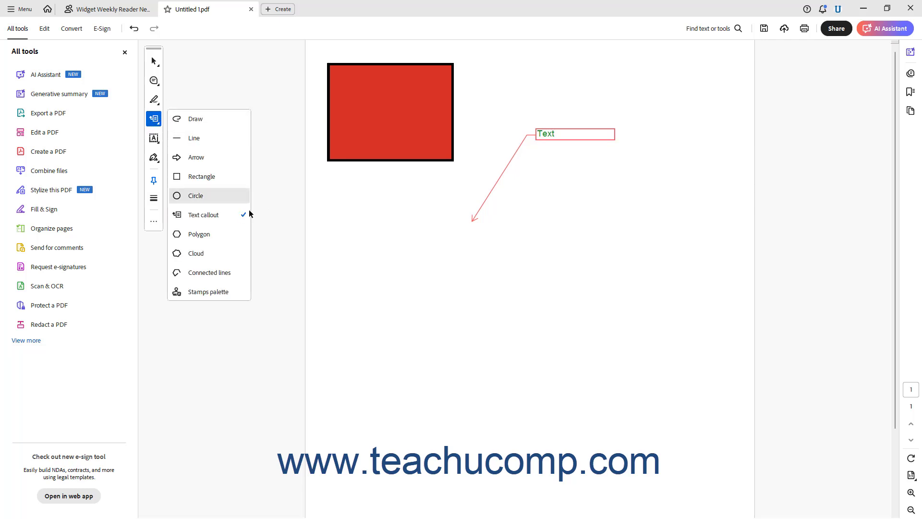
left_click(235, 255)
left_click(484, 287)
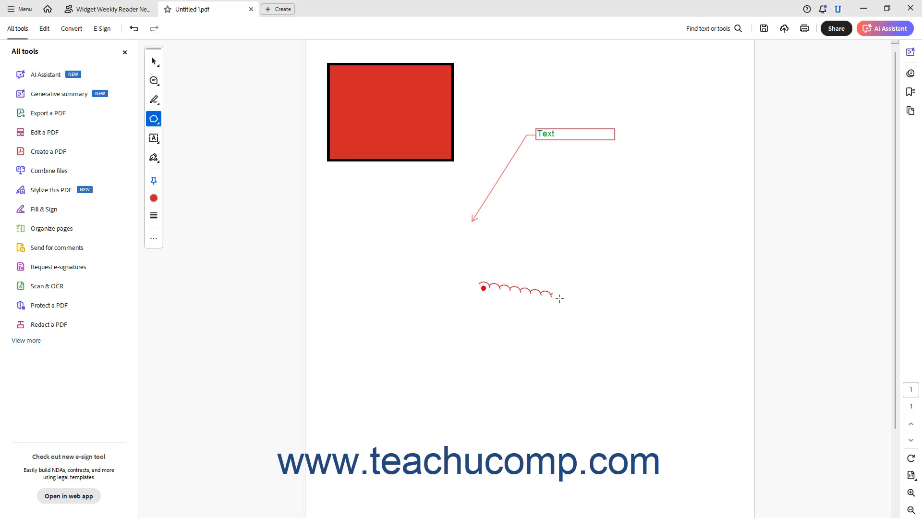
left_click(592, 287)
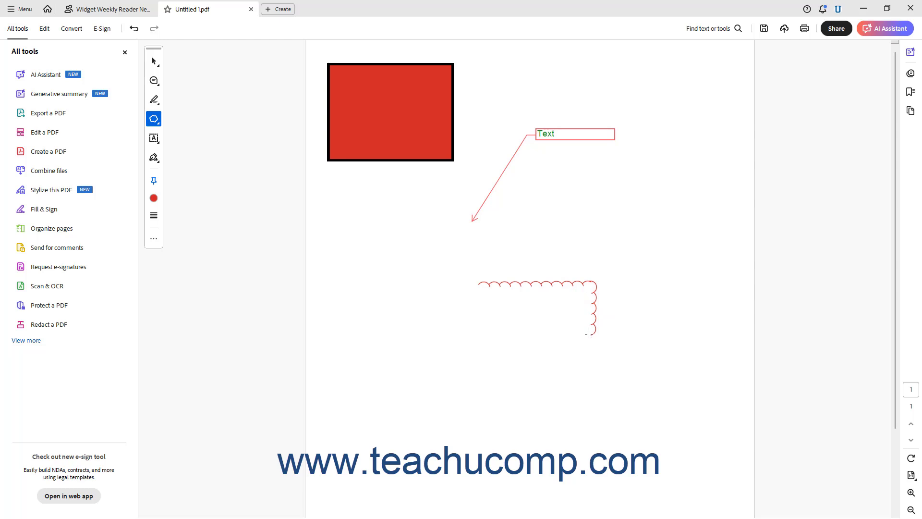
left_click(594, 336)
left_click(477, 329)
left_click(484, 287)
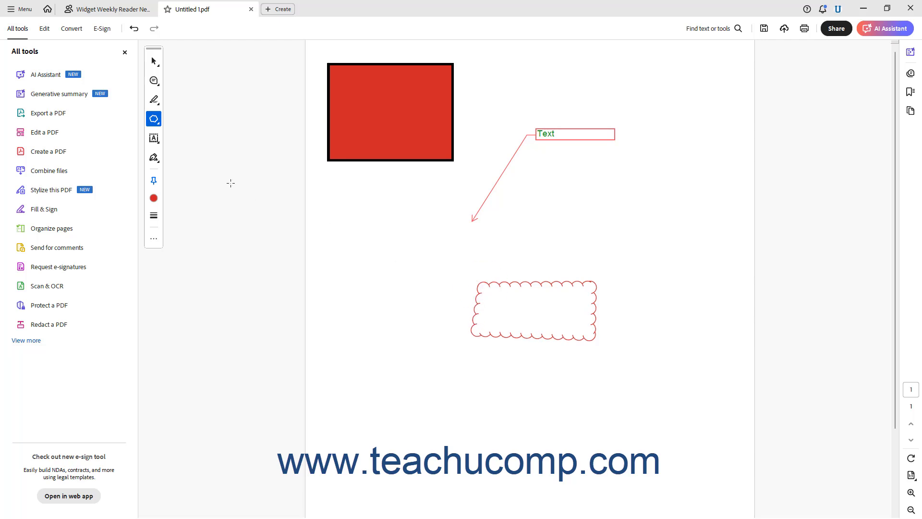
Draw an open six-point shape of connected lines around the cloud with the Connected lines tool.
left_click(159, 124)
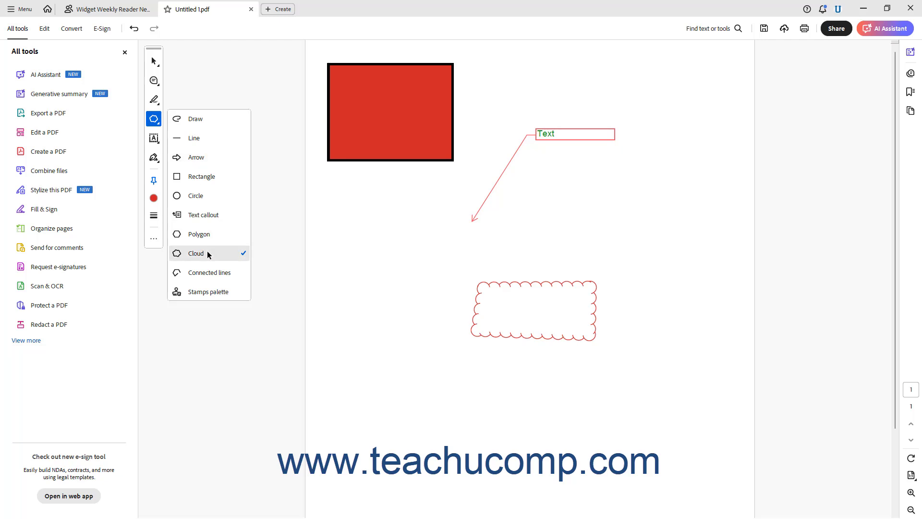
left_click(208, 272)
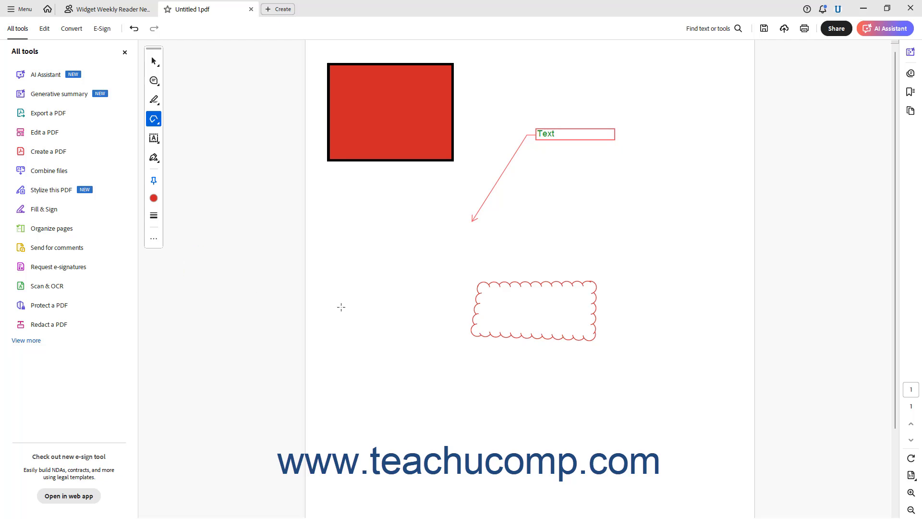
left_click(362, 310)
left_click(443, 416)
left_click(644, 419)
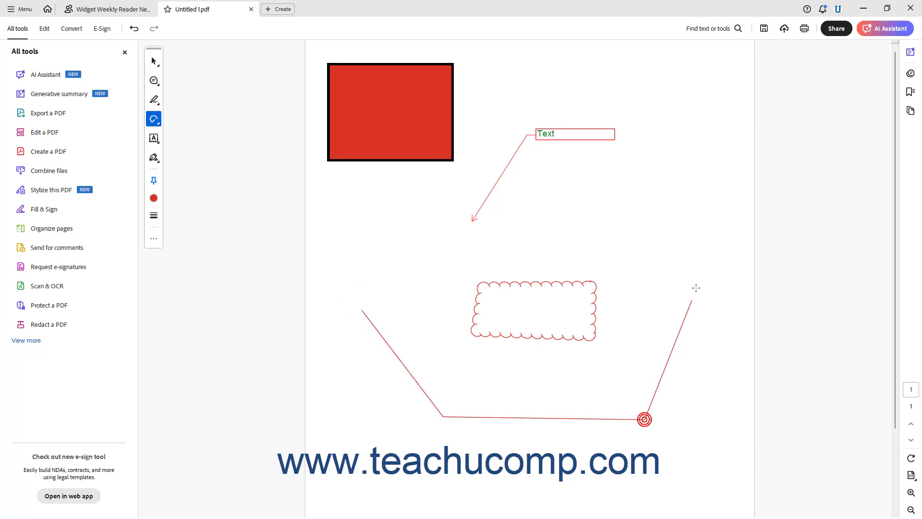
left_click(712, 263)
double_click(618, 180)
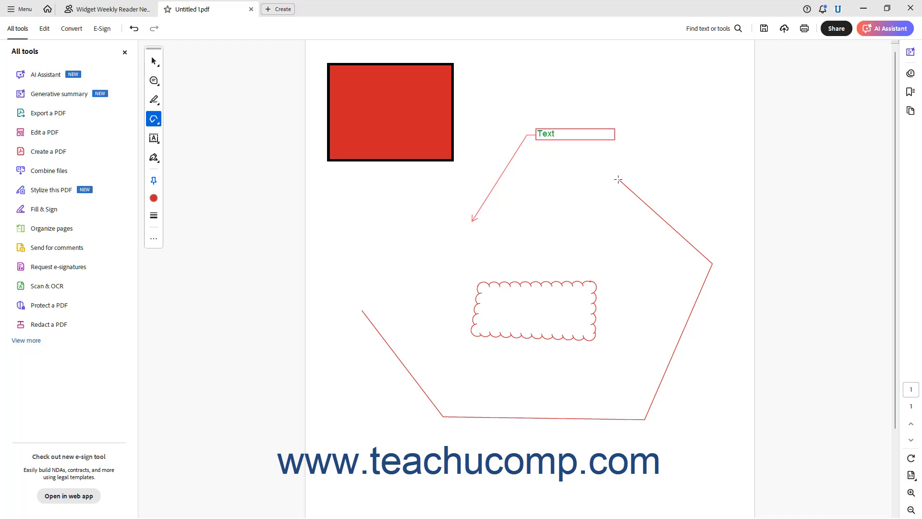
double_click(530, 179)
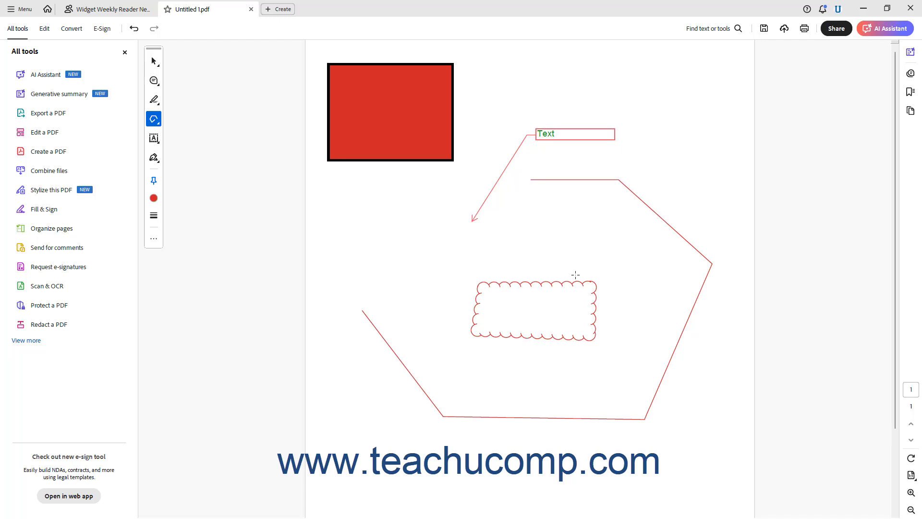